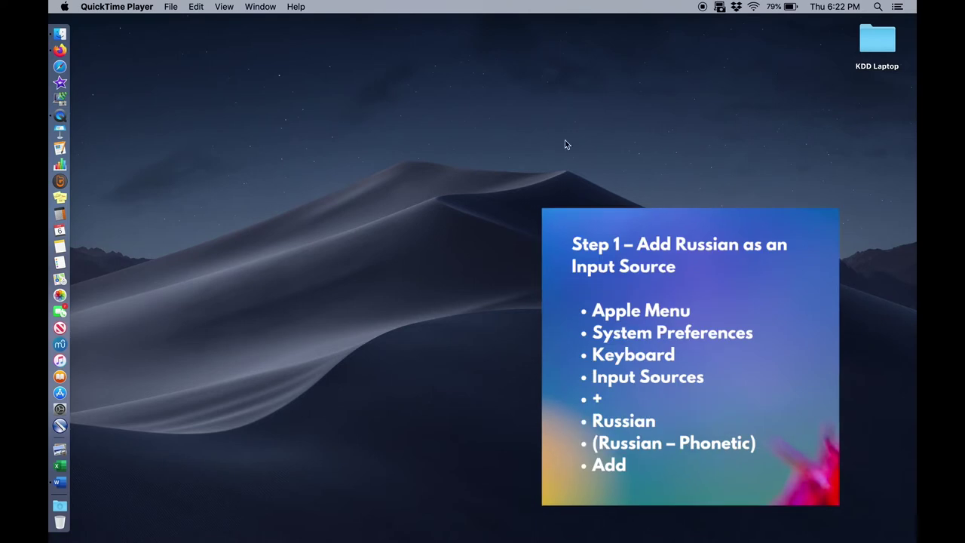
- Go to System Preferences' Keyboard pane, Input Sources page, where only U.S. is listed
left_click(64, 7)
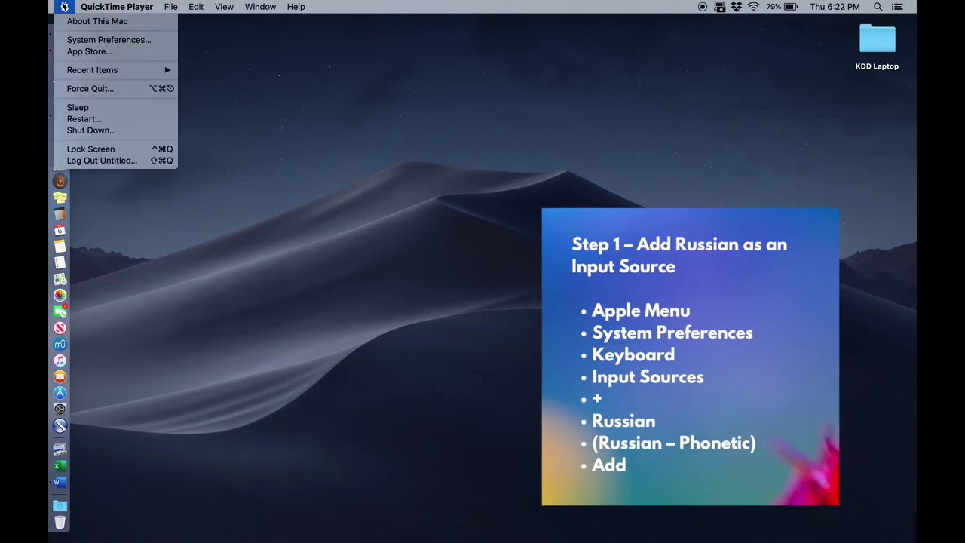
left_click(84, 39)
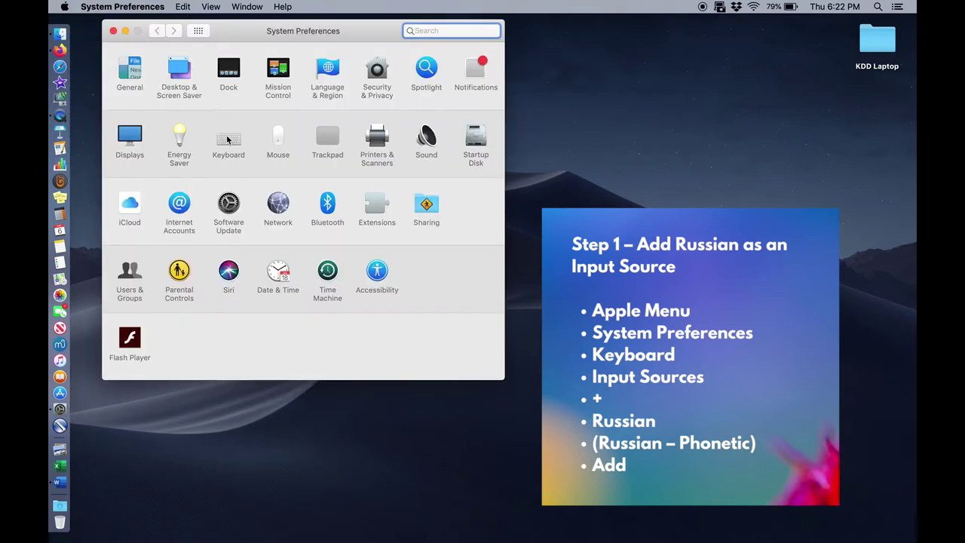
left_click(227, 141)
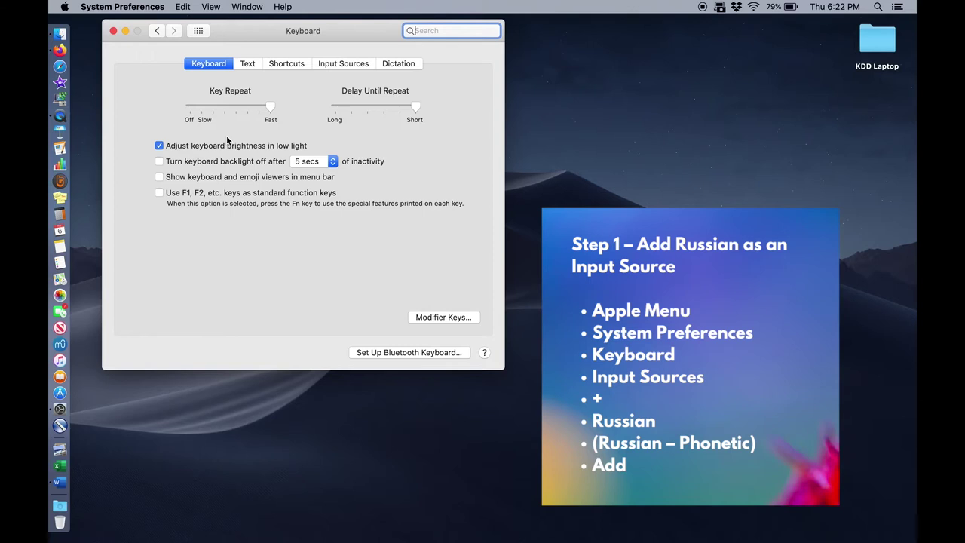
left_click(337, 64)
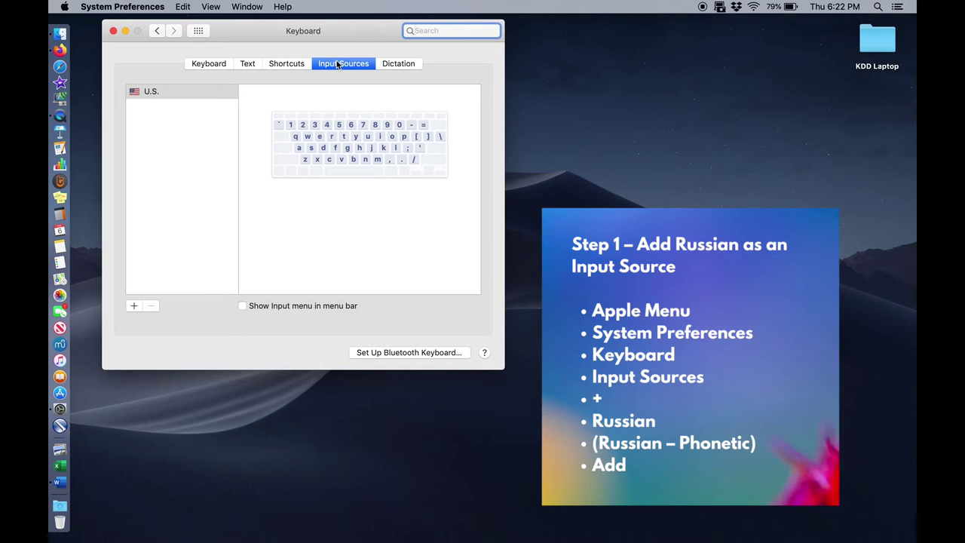
- Add the Russian – Phonetic keyboard layout as an input source
left_click(134, 307)
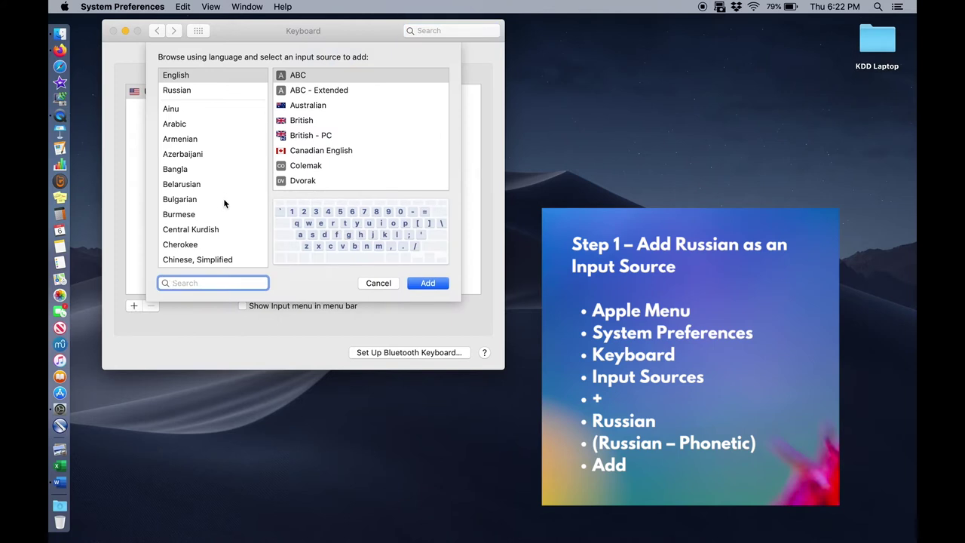
left_click(198, 90)
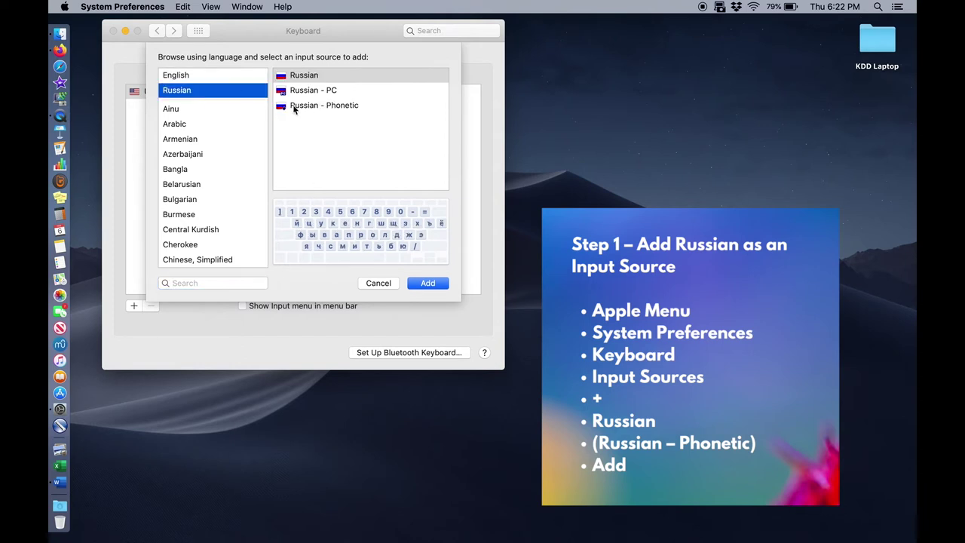
left_click(318, 107)
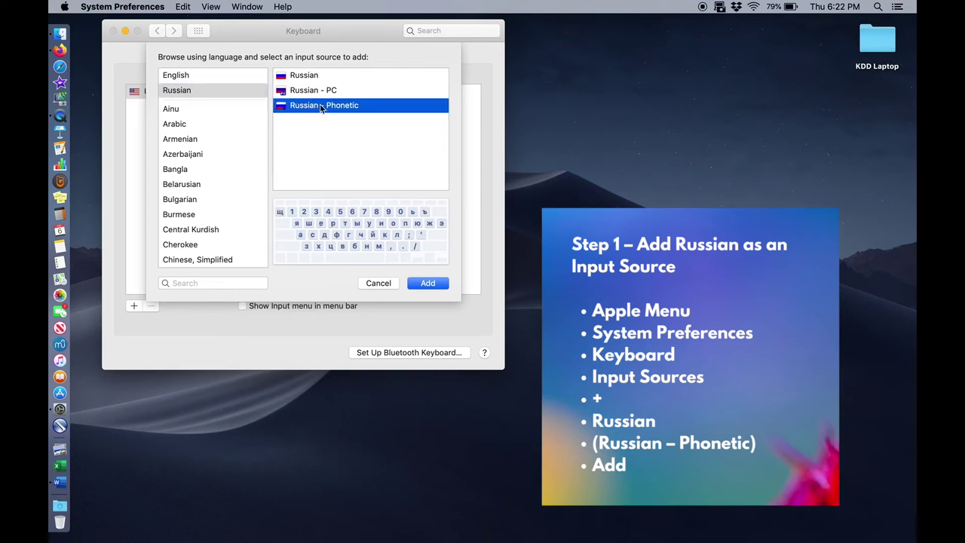
left_click(433, 283)
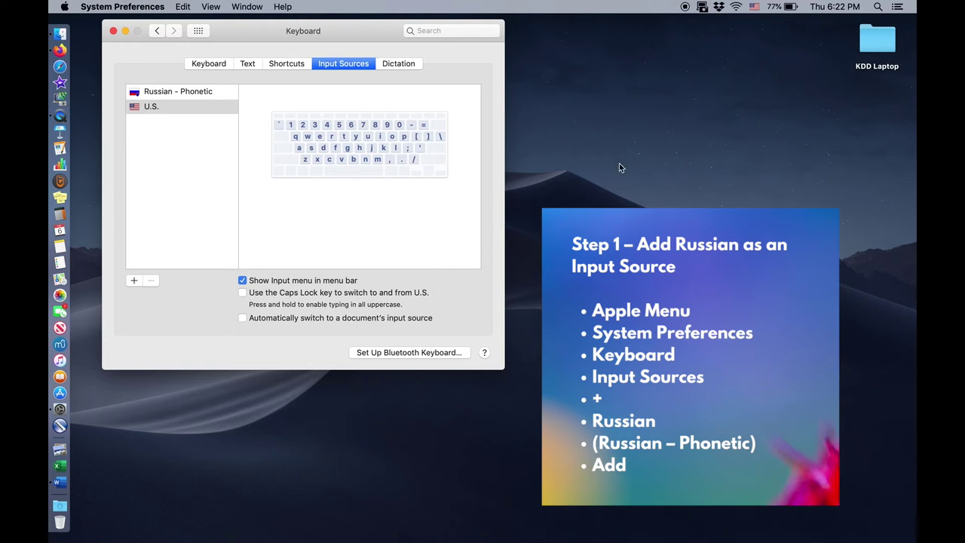
- Test the menu-bar input menu by switching to Russian – Phonetic and back to U.S
left_click(755, 7)
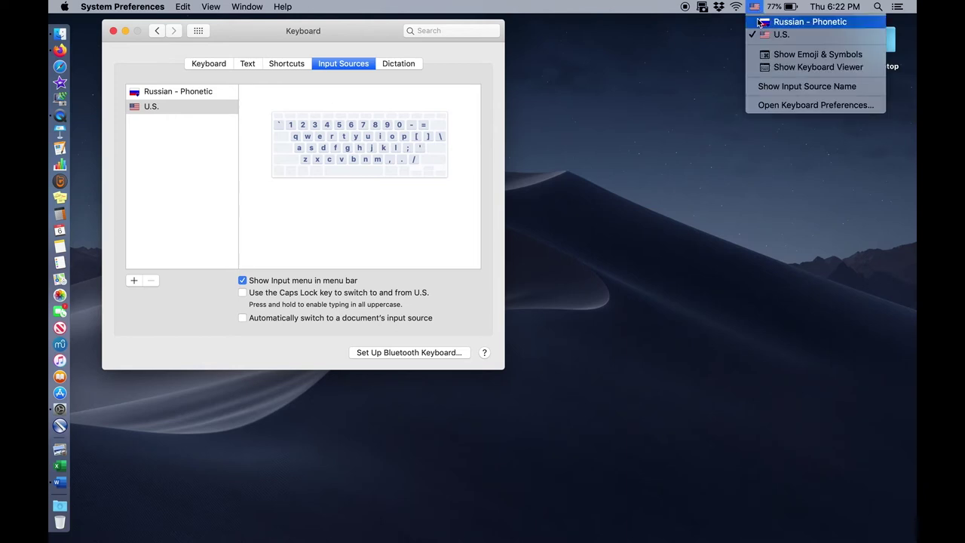
left_click(761, 21)
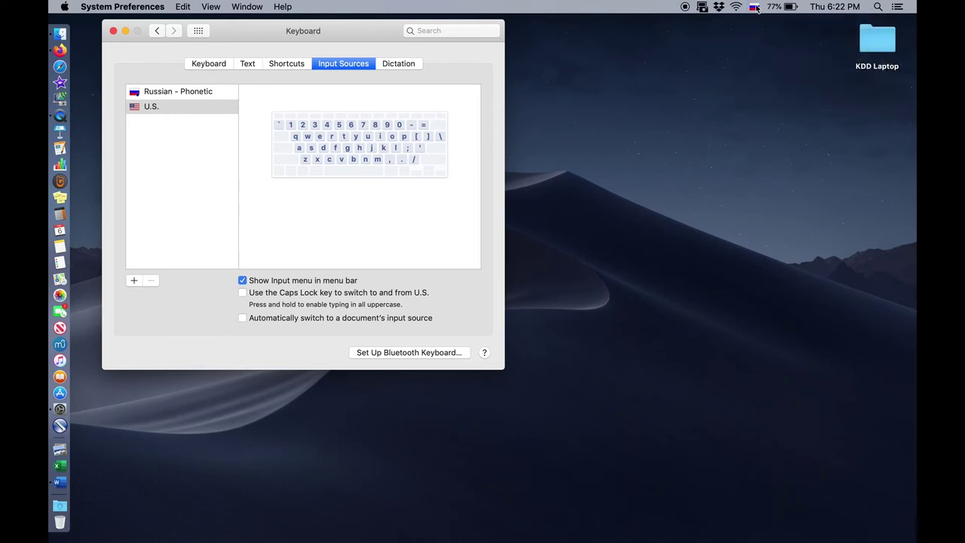
left_click(757, 8)
left_click(764, 35)
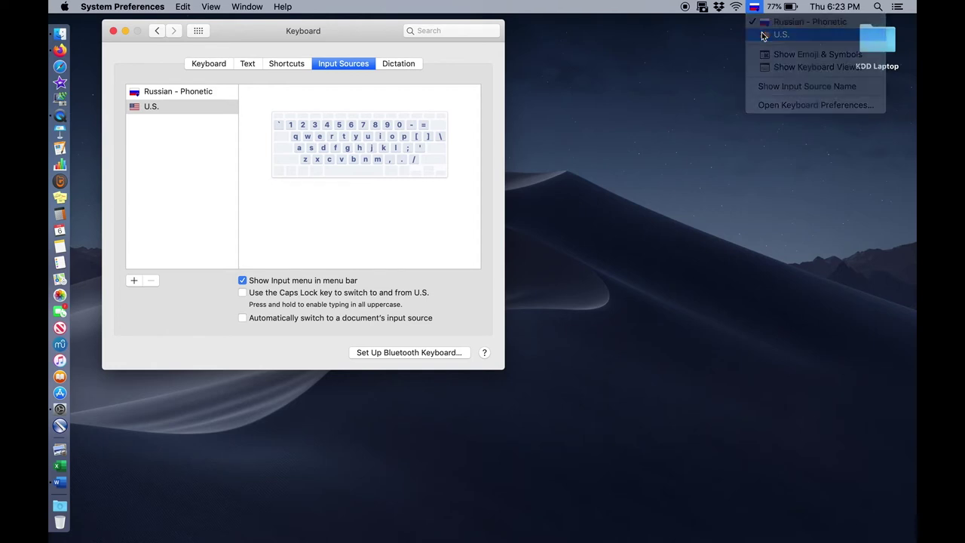
- In Word, type a test line alternating U.S. and Russian – Phonetic layouts, then start a new paragraph
left_click(60, 481)
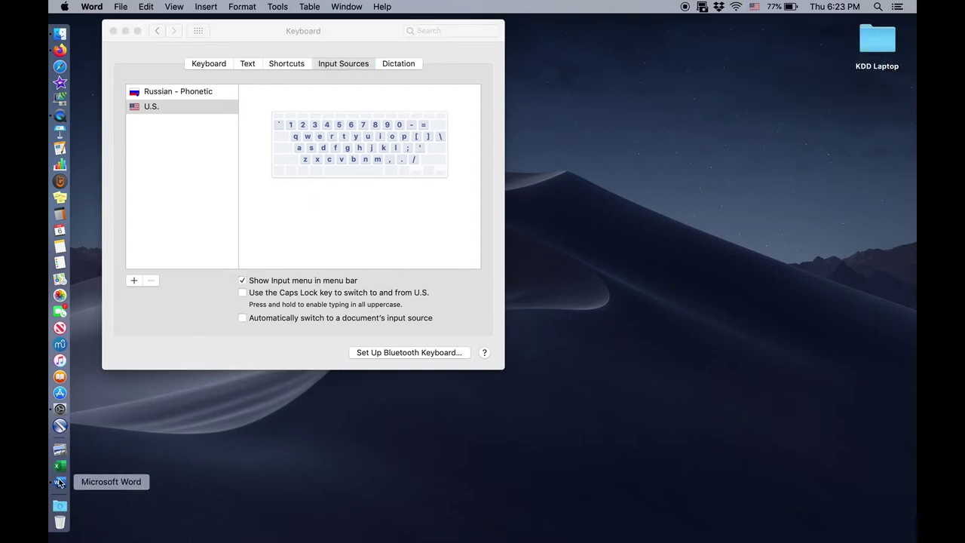
type("adslkjf;aksldjf")
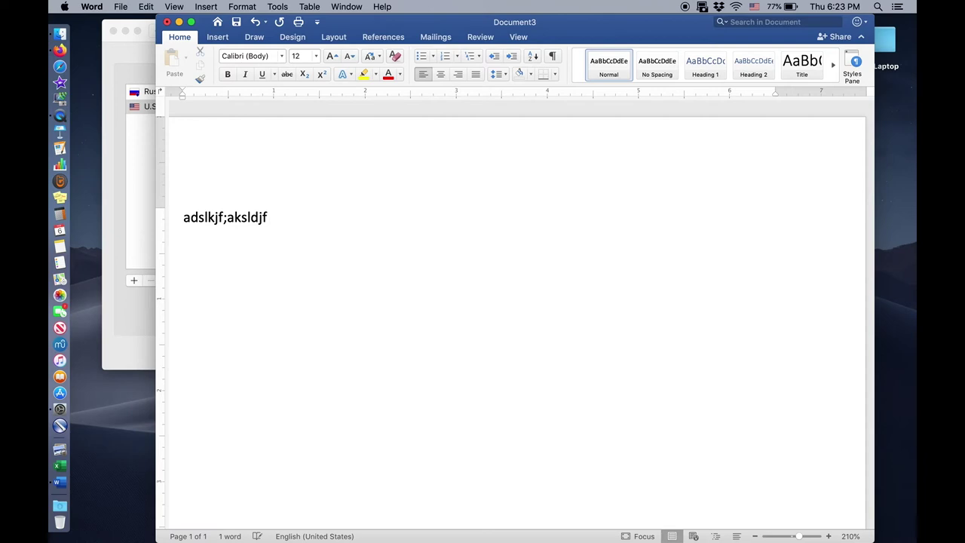
left_click(754, 7)
left_click(768, 22)
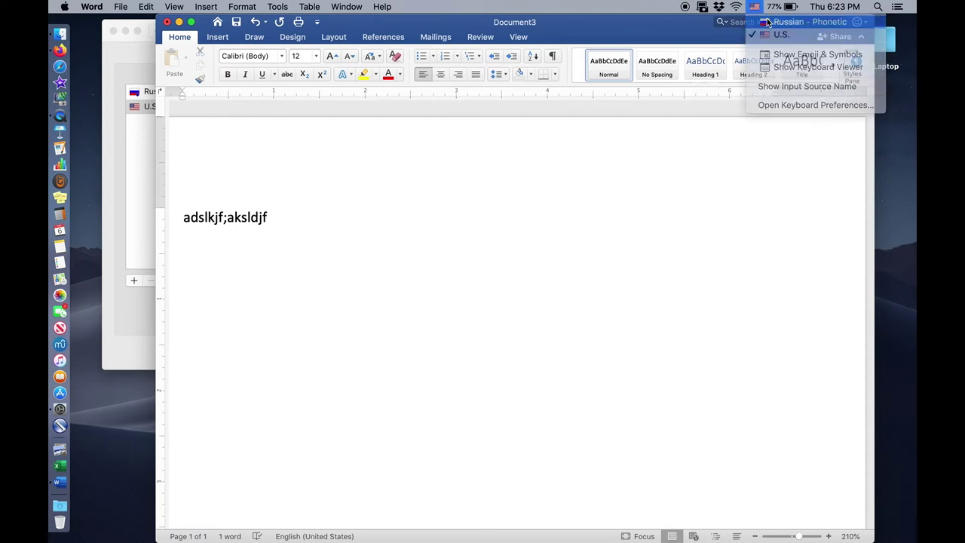
type("a;лсдкйф;алкдй")
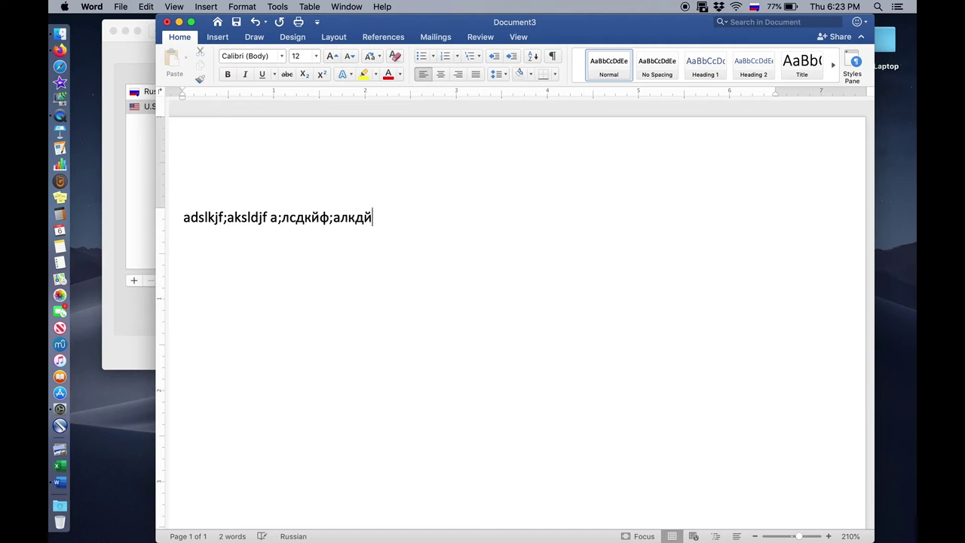
left_click(754, 7)
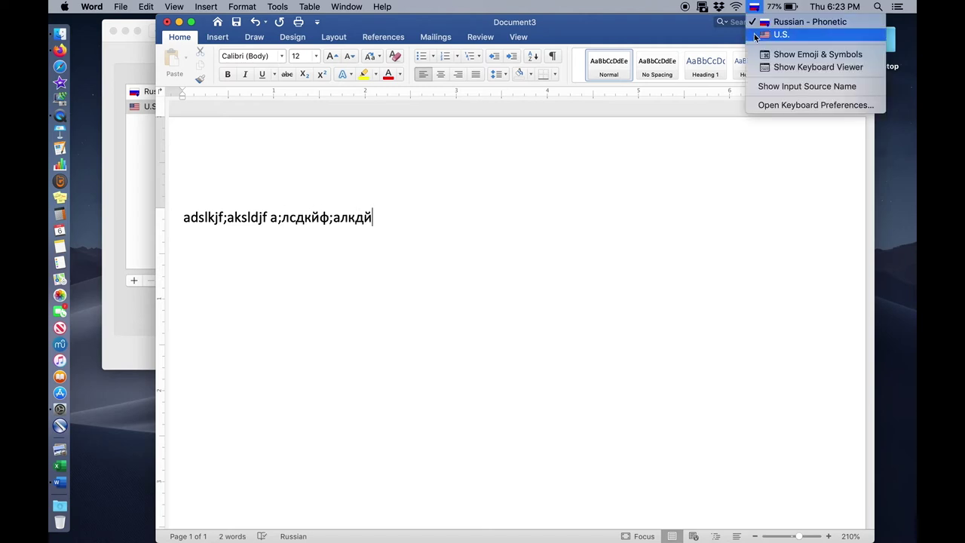
left_click(754, 33)
type("a;lskdja;lkjdf")
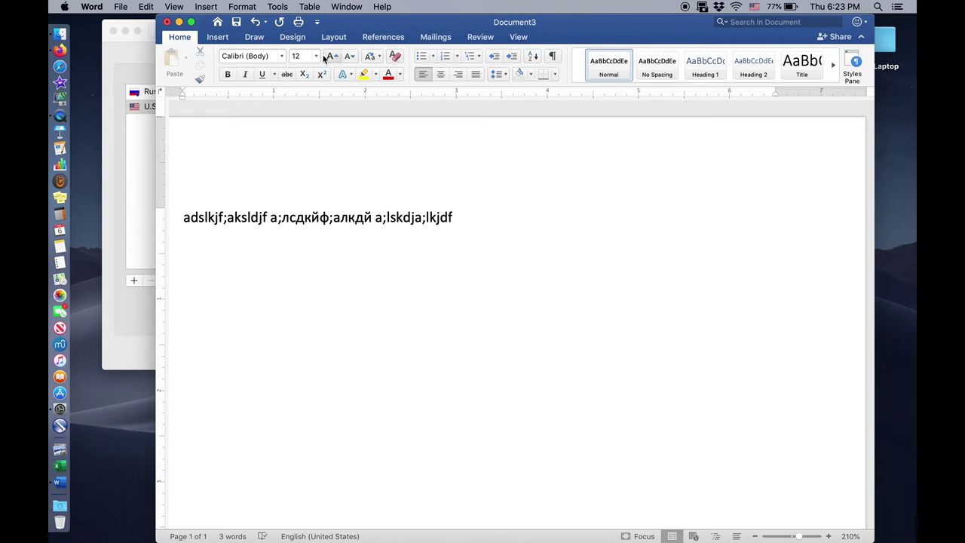
key("Return")
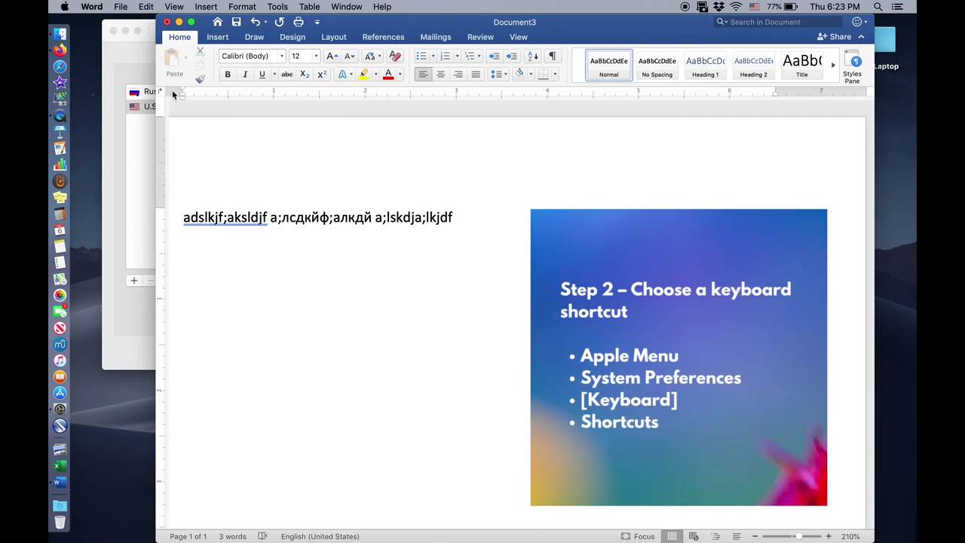
- Reopen System Preferences' Keyboard pane on its Shortcuts page
left_click(65, 7)
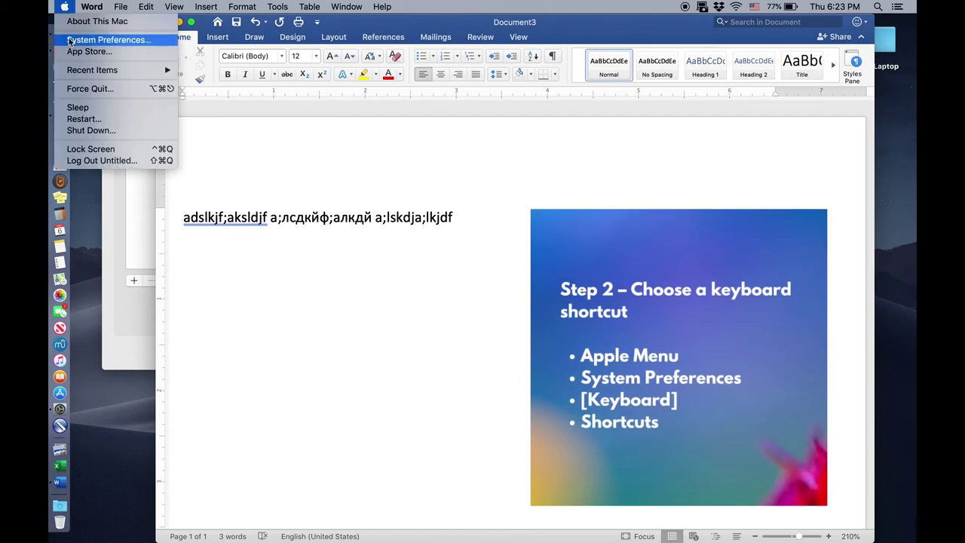
left_click(75, 40)
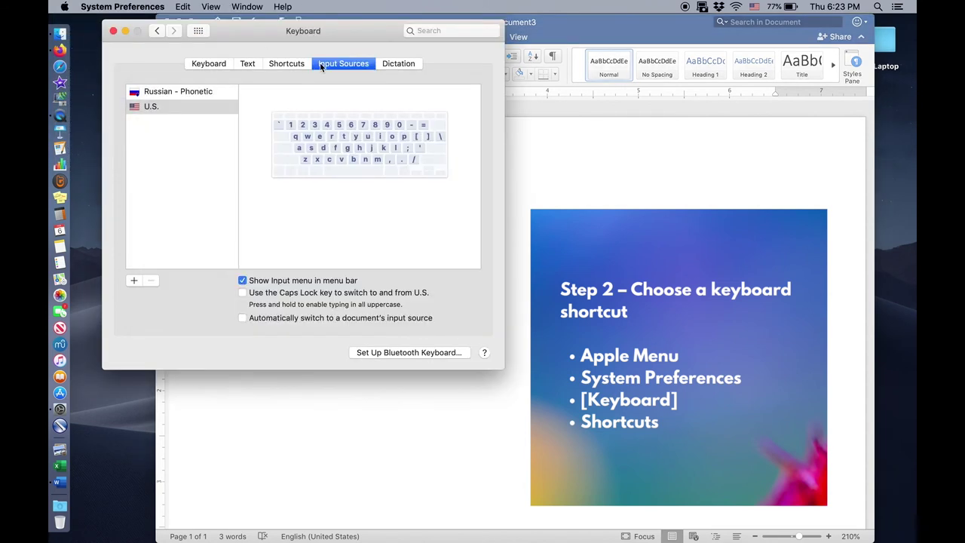
left_click(281, 64)
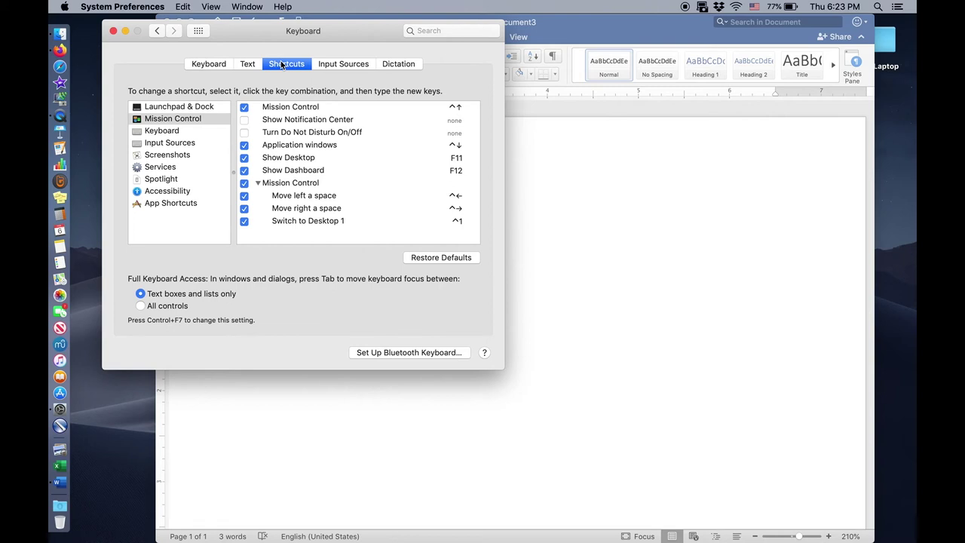
- Assign ⌘Space to 'Select next source in Input menu' under Input Sources shortcuts
left_click(185, 148)
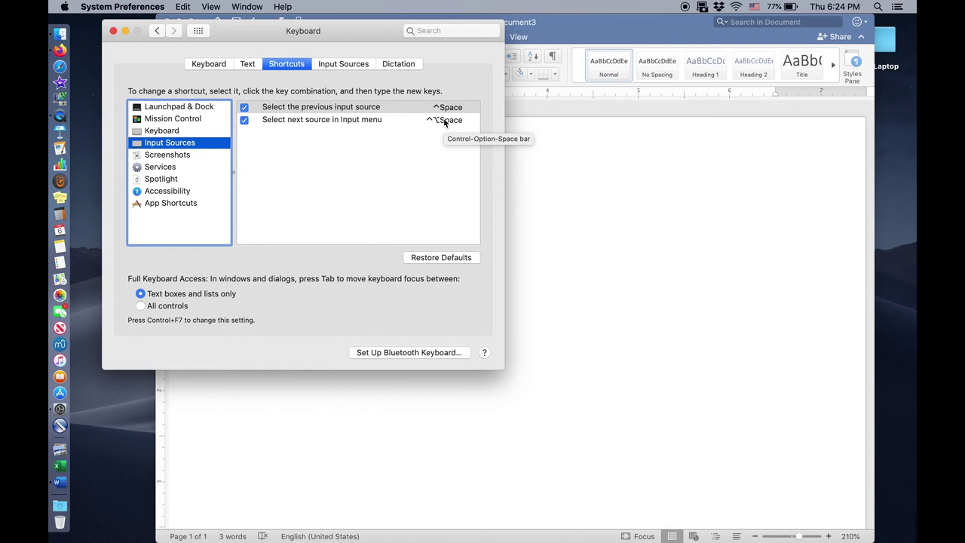
left_click(444, 123)
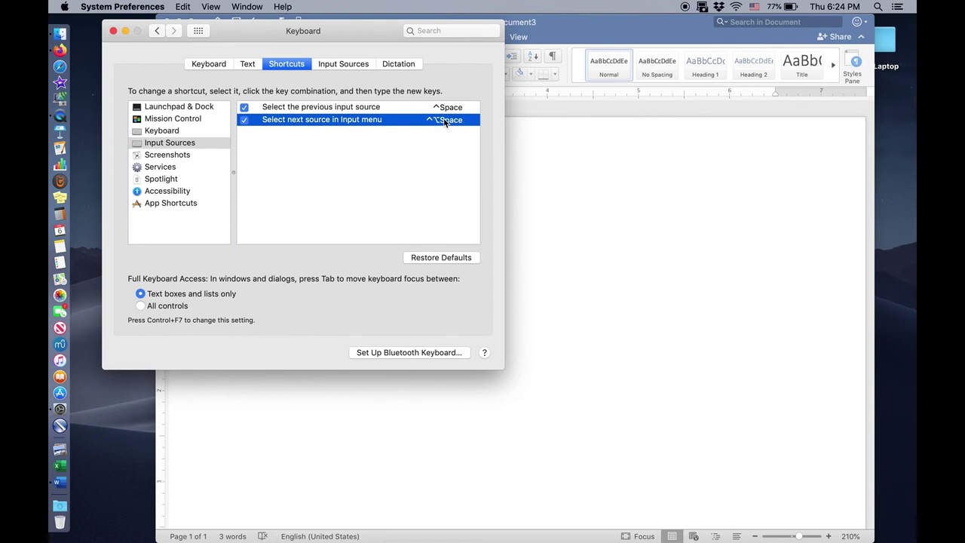
left_click(444, 122)
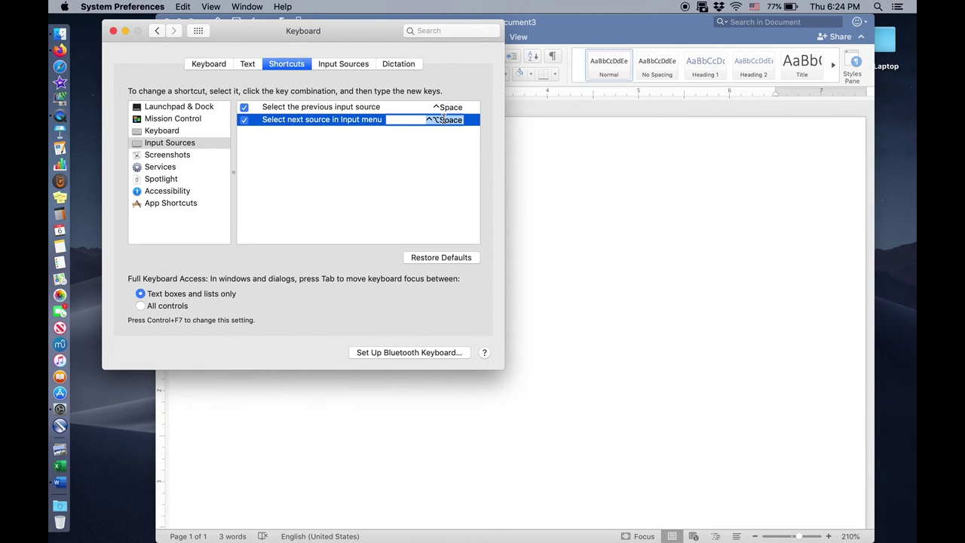
key("super+space")
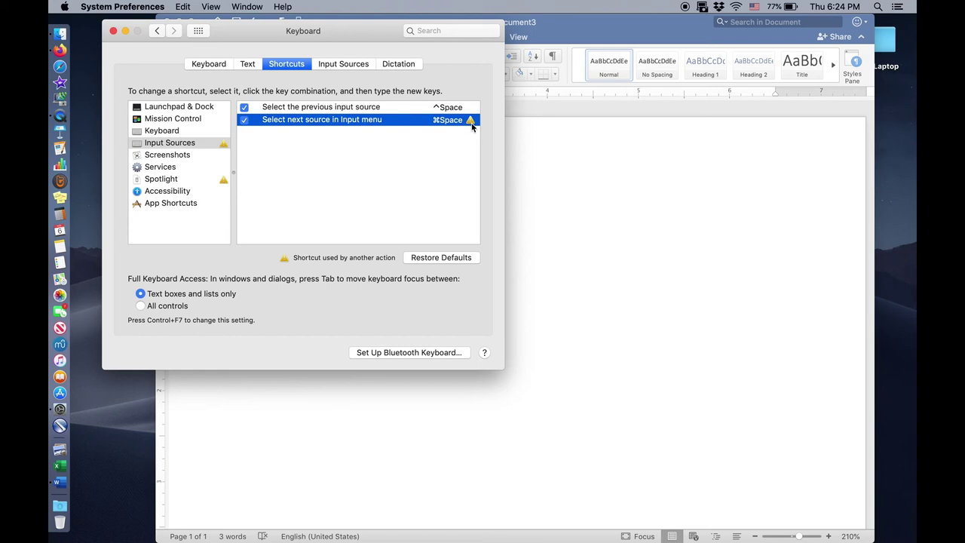
mouse_move(470, 119)
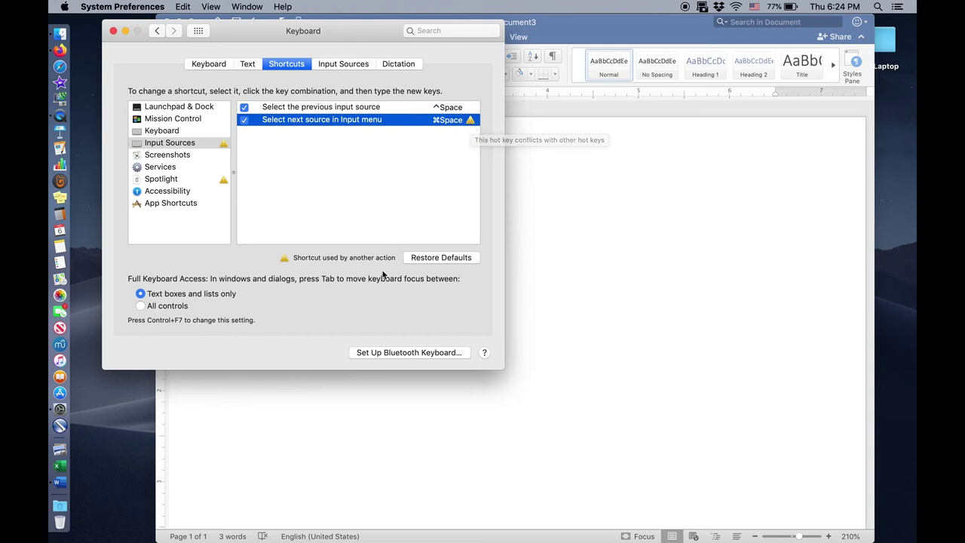
- Disable the 'Show Spotlight search' shortcut to clear the ⌘Space conflict, then close the window
left_click(225, 179)
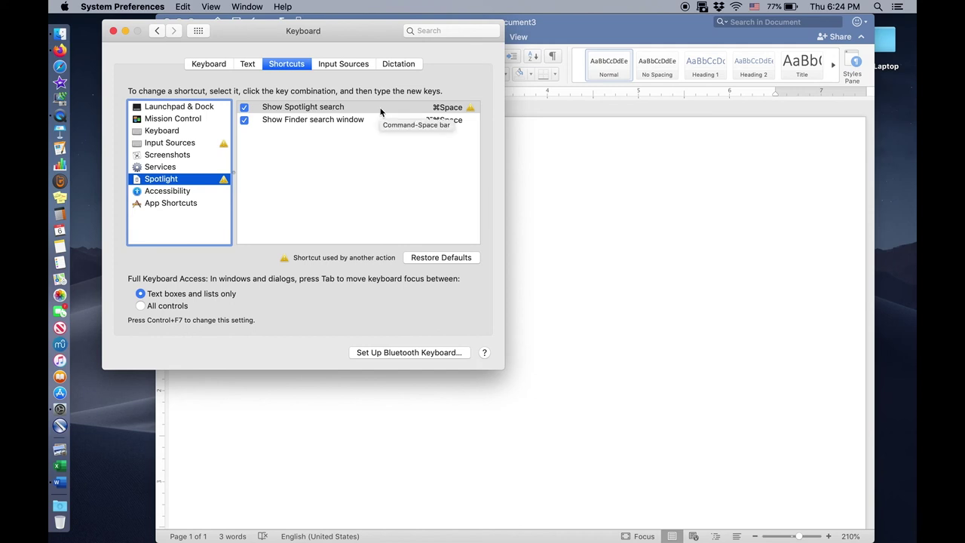
left_click(879, 6)
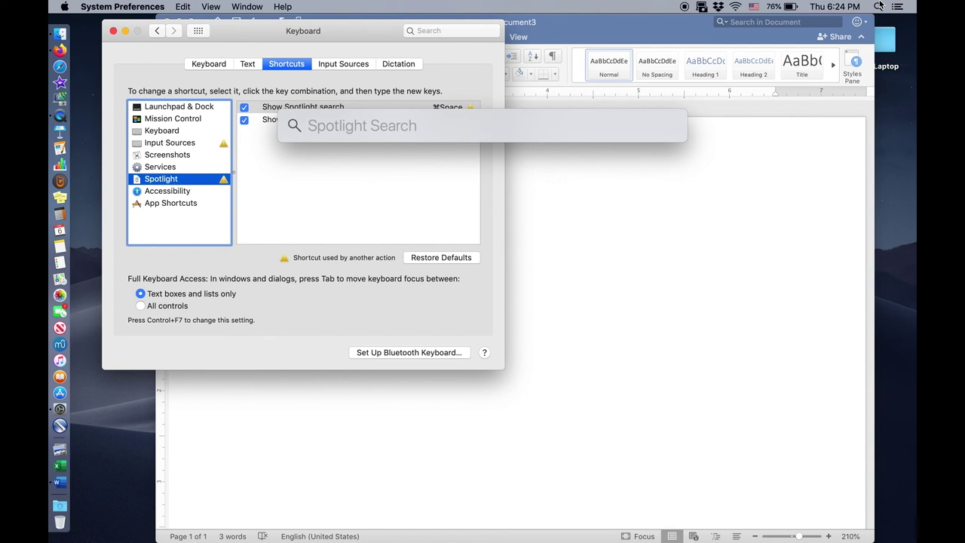
left_click(879, 6)
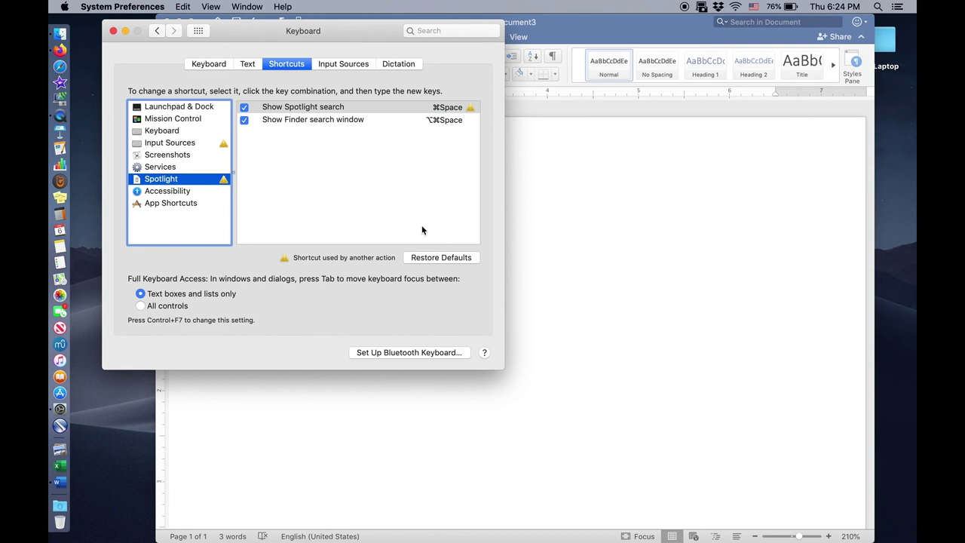
left_click(243, 109)
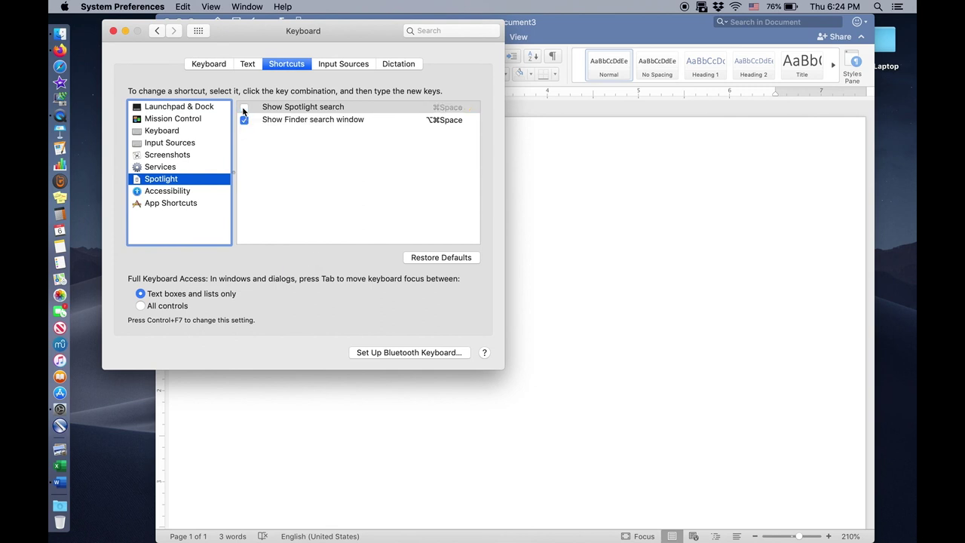
left_click(114, 31)
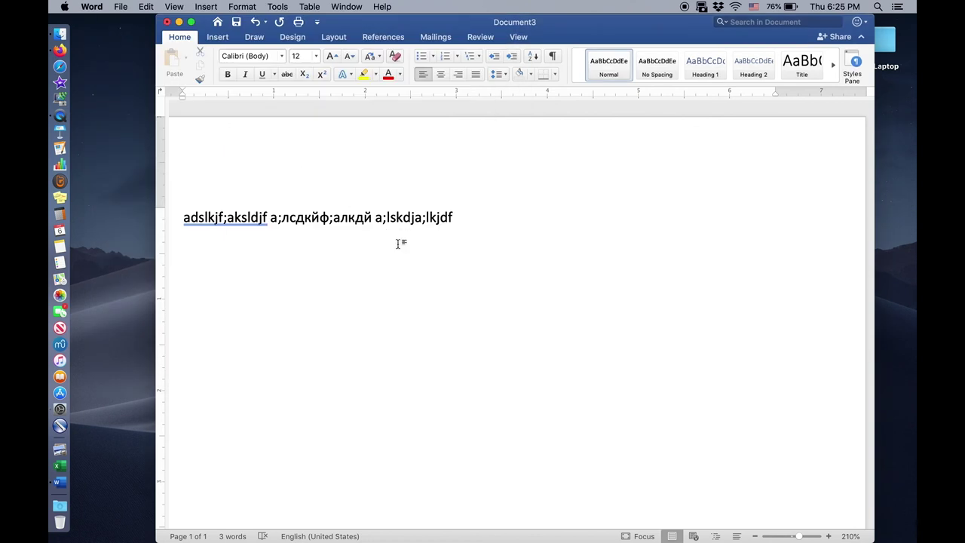
- Type a second test line below the first in the Word document
type(";lakjf;lksdjf")
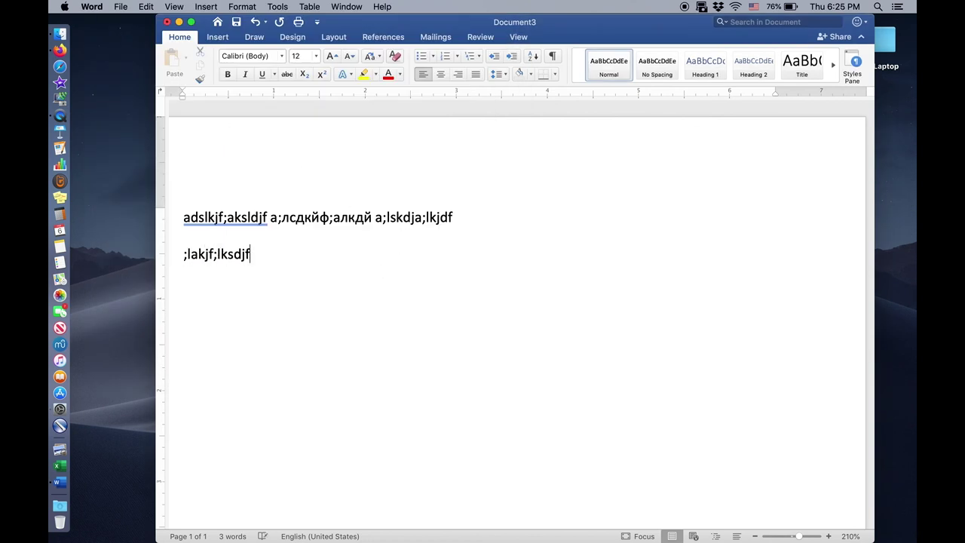
type(";lkajf;lkjd")
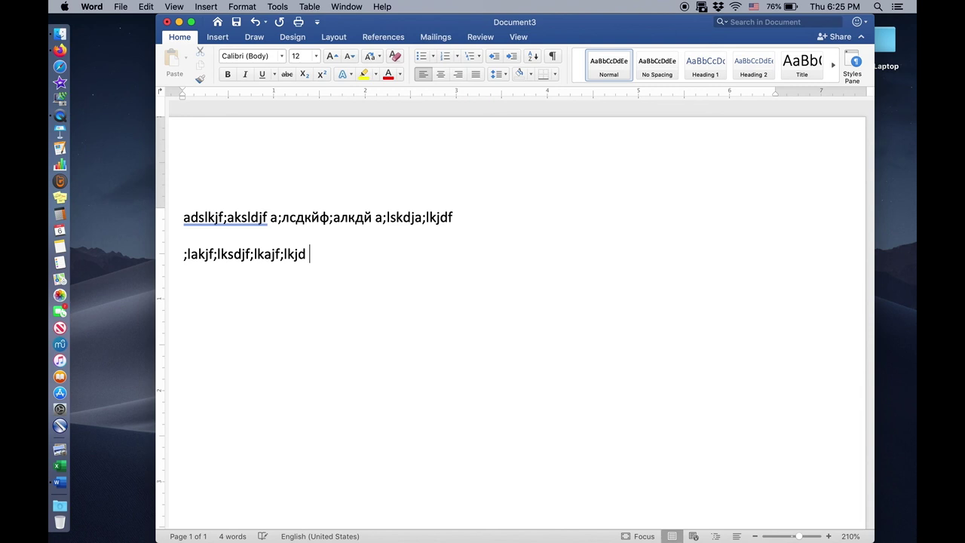